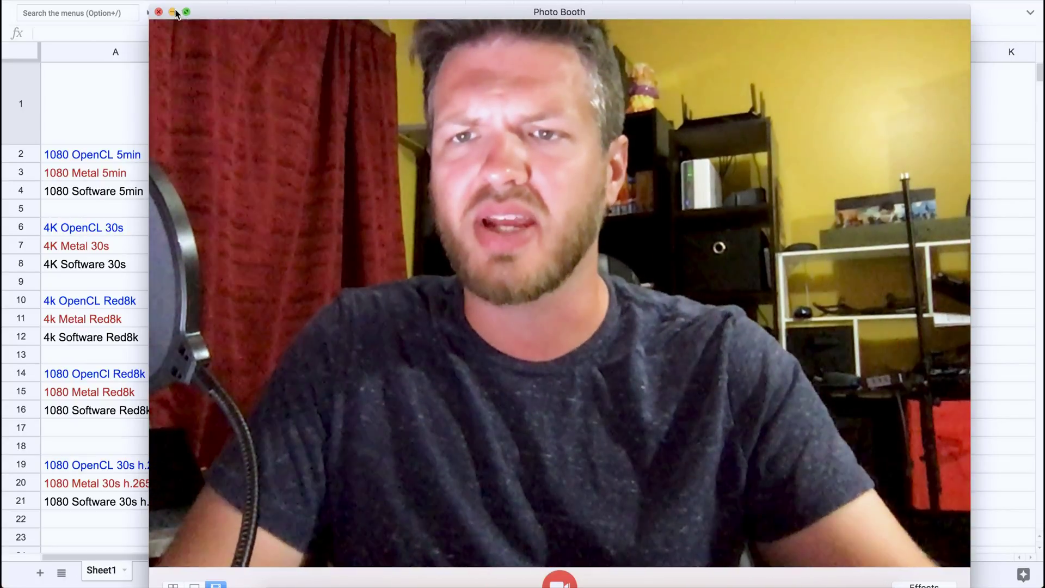
# - Shrink the Photo Booth preview and nudge it higher to reveal the export-times table
pyautogui.moveTo(150, 7); pyautogui.dragTo(557, 277)
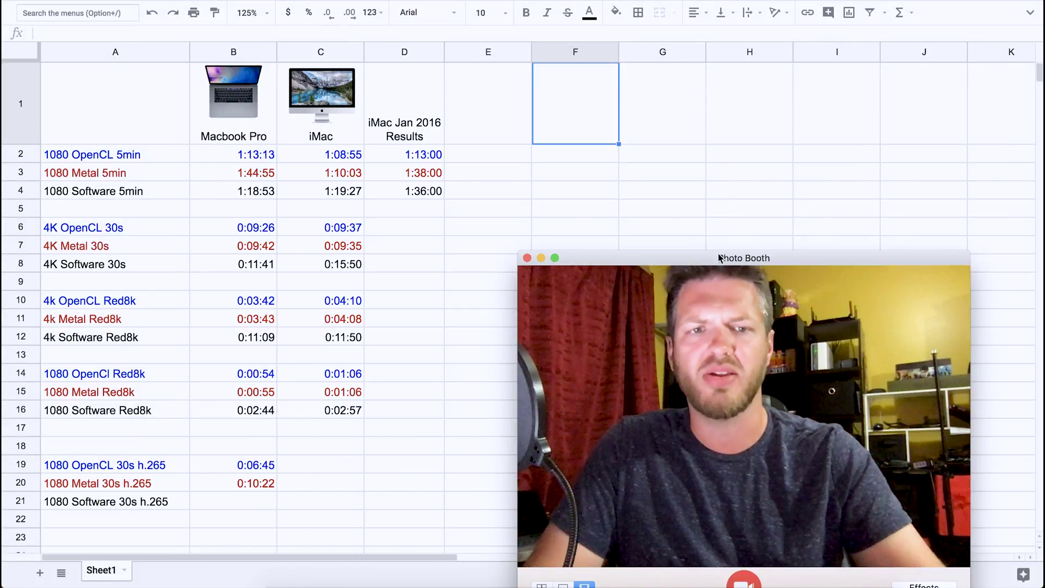
pyautogui.moveTo(873, 275); pyautogui.dragTo(894, 223)
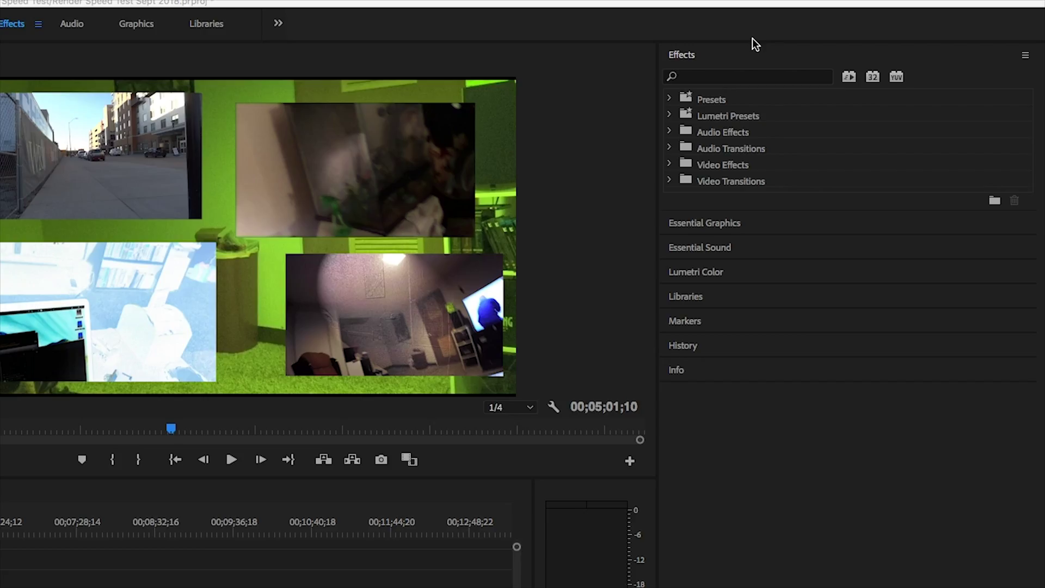
# - Filter the Effects panel to GPU-accelerated effects and collapse the Presets and Lumetri Presets folders
pyautogui.click(849, 77)
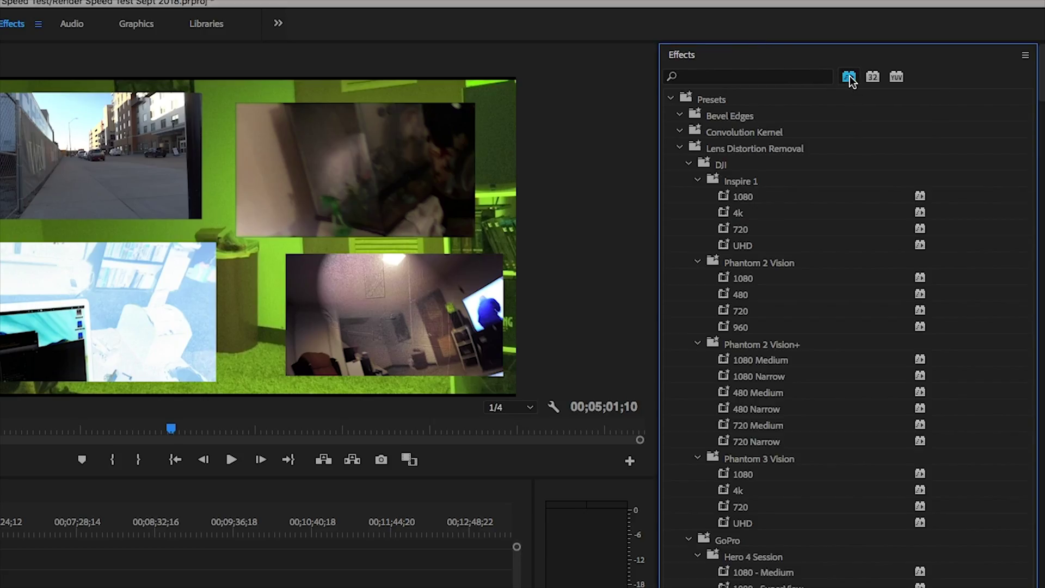
pyautogui.click(670, 99)
pyautogui.click(670, 115)
pyautogui.scroll(-5, 682, 171)
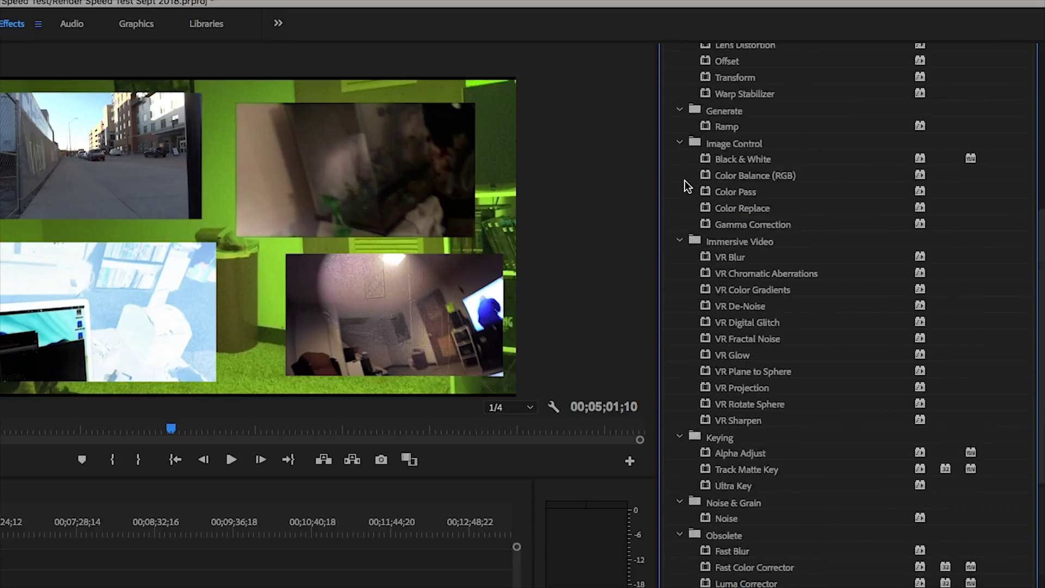
pyautogui.scroll(-5, 686, 181)
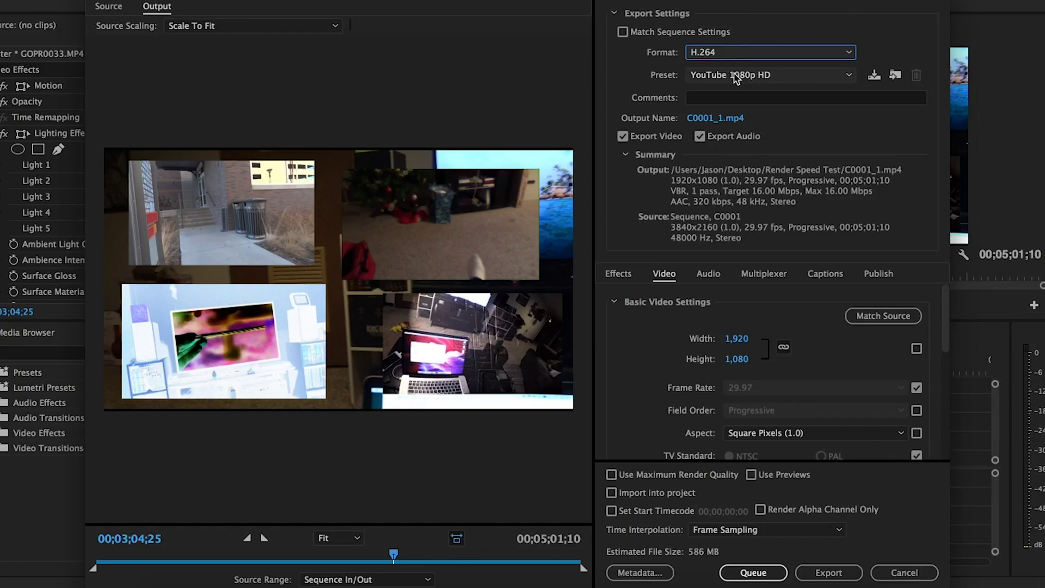
# - Export the sequence using the YouTube 1080p HD preset
pyautogui.click(738, 77)
pyautogui.scroll(-5, 581, 277)
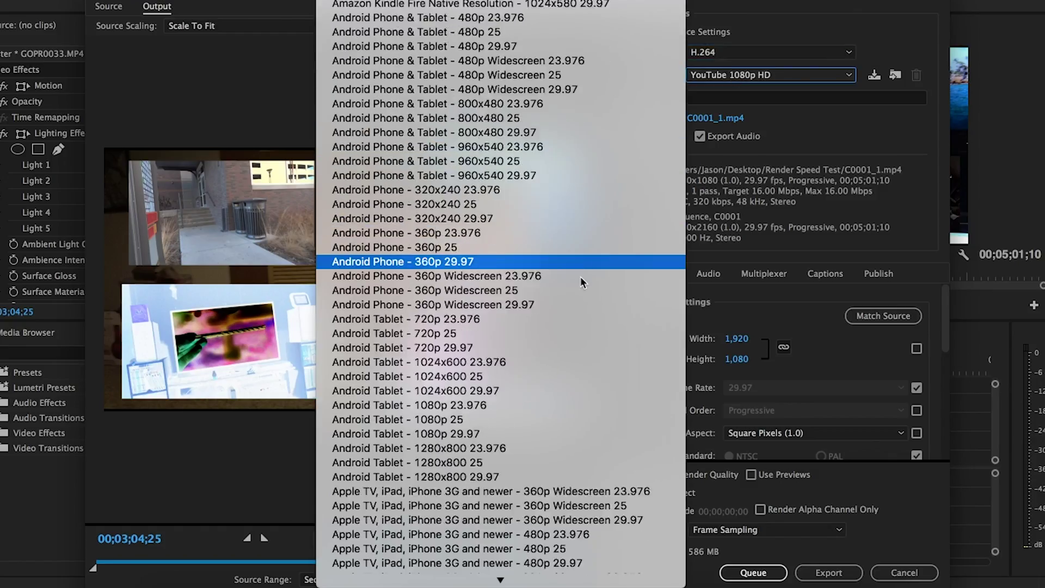
pyautogui.scroll(-10, 579, 278)
pyautogui.scroll(-8, 579, 280)
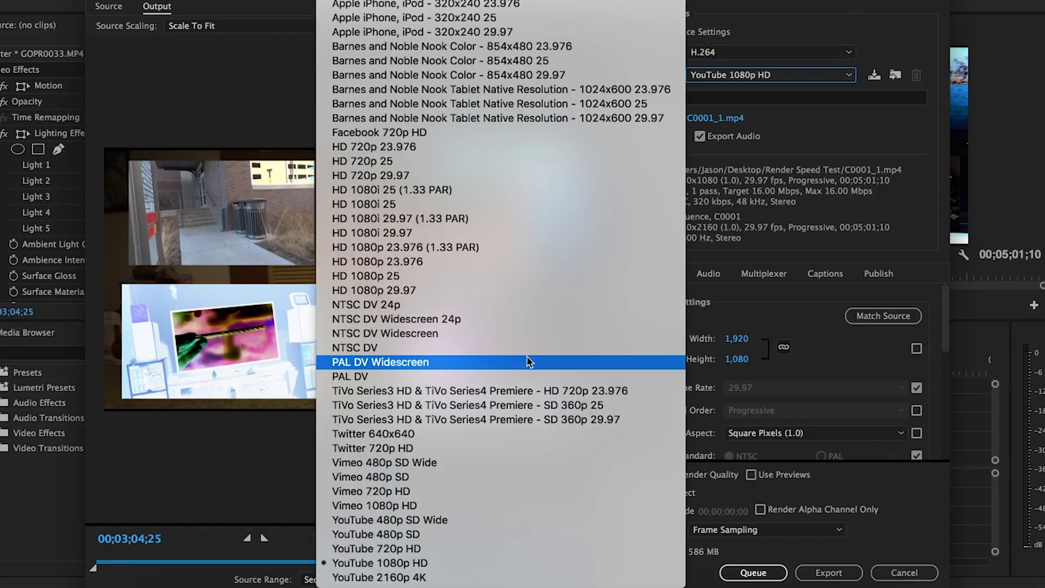
pyautogui.click(570, 555)
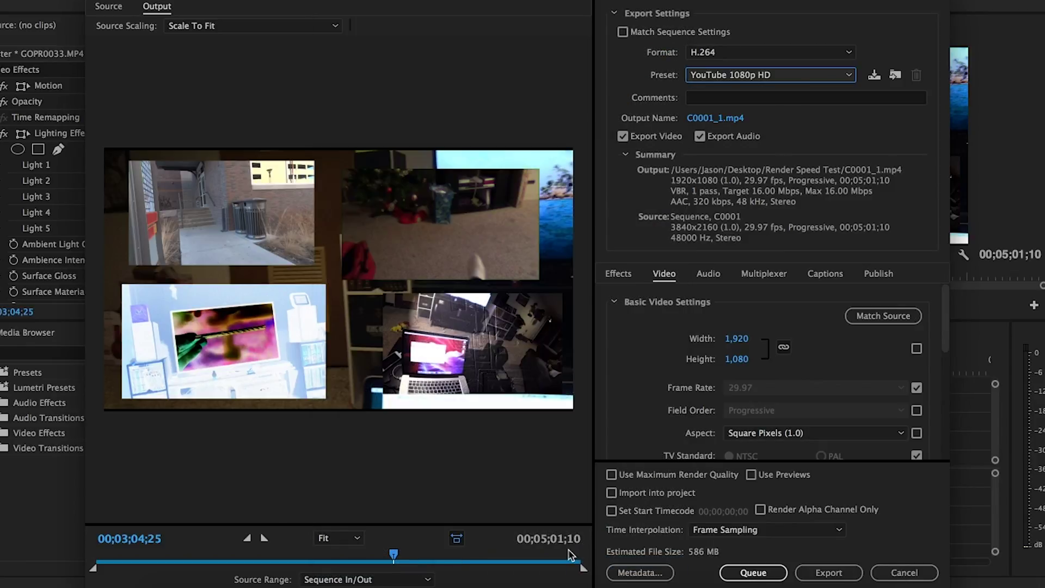
pyautogui.click(747, 573)
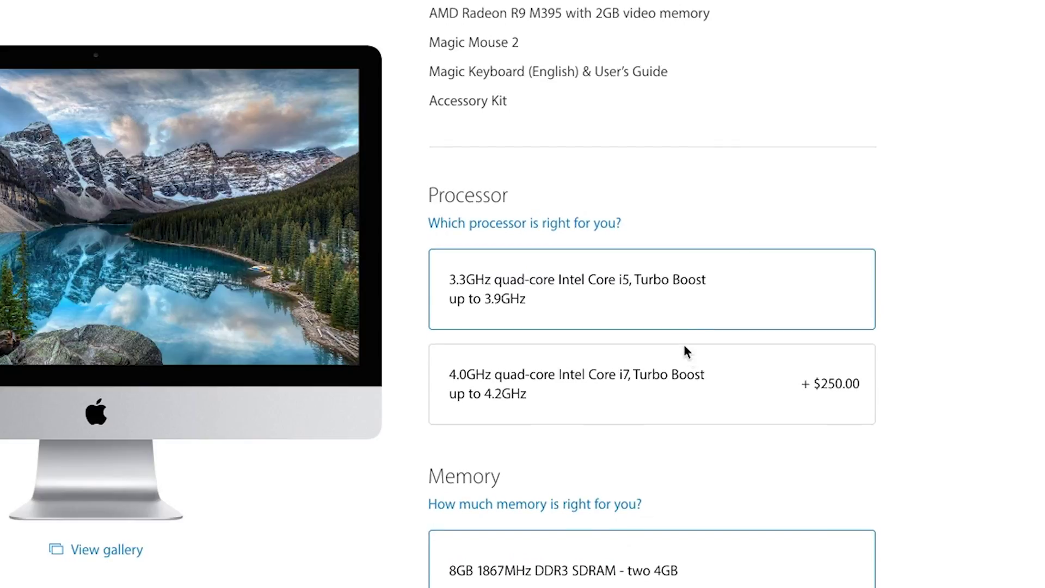
pyautogui.scroll(-1, 690, 359)
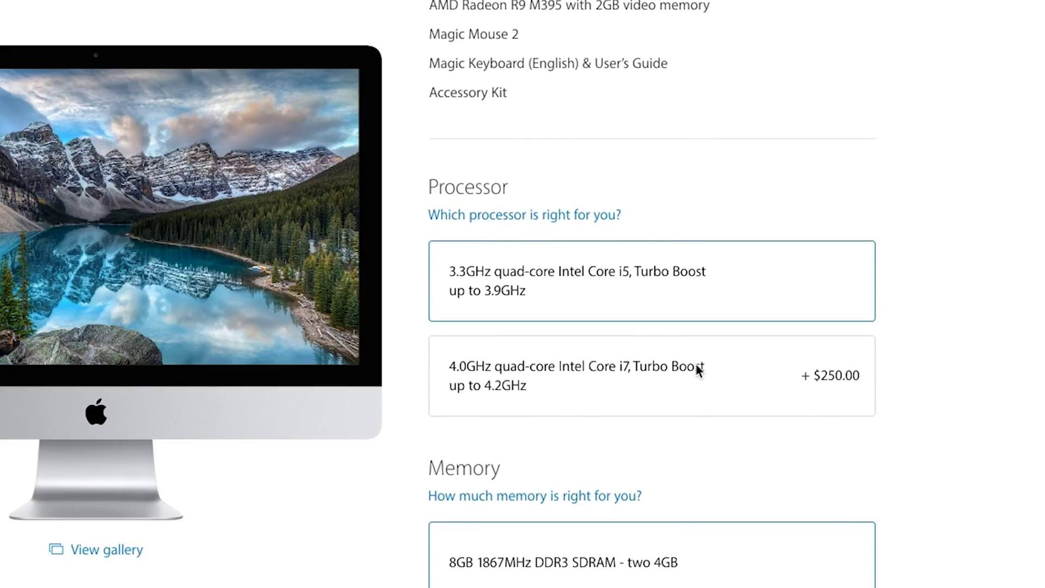
# - Select the 4.0GHz quad-core i7, 32GB memory, 1TB Flash Storage and Radeon R9 M395X 4GB
pyautogui.click(698, 372)
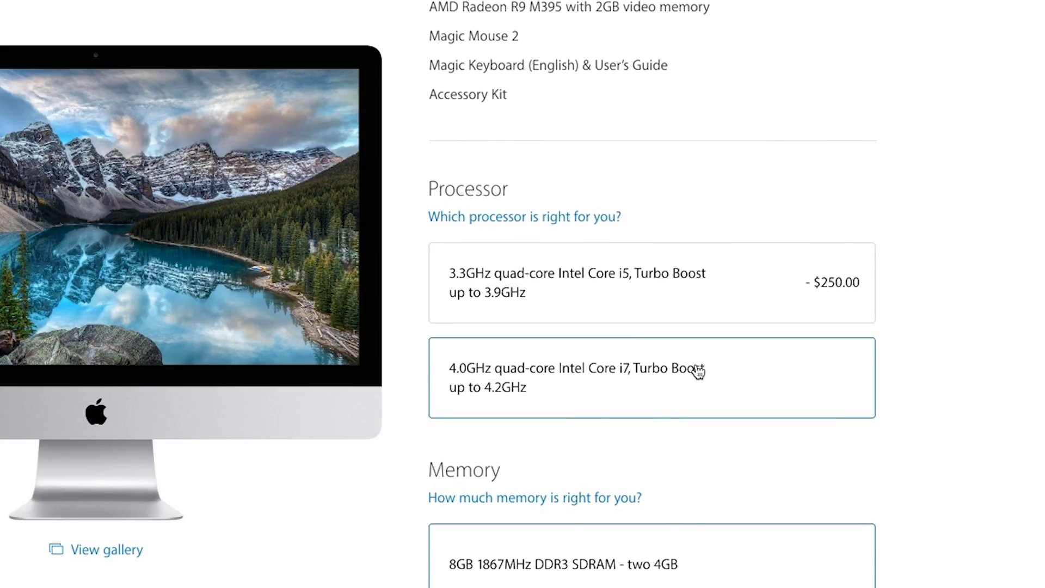
pyautogui.scroll(-2, 698, 372)
pyautogui.scroll(-1, 697, 371)
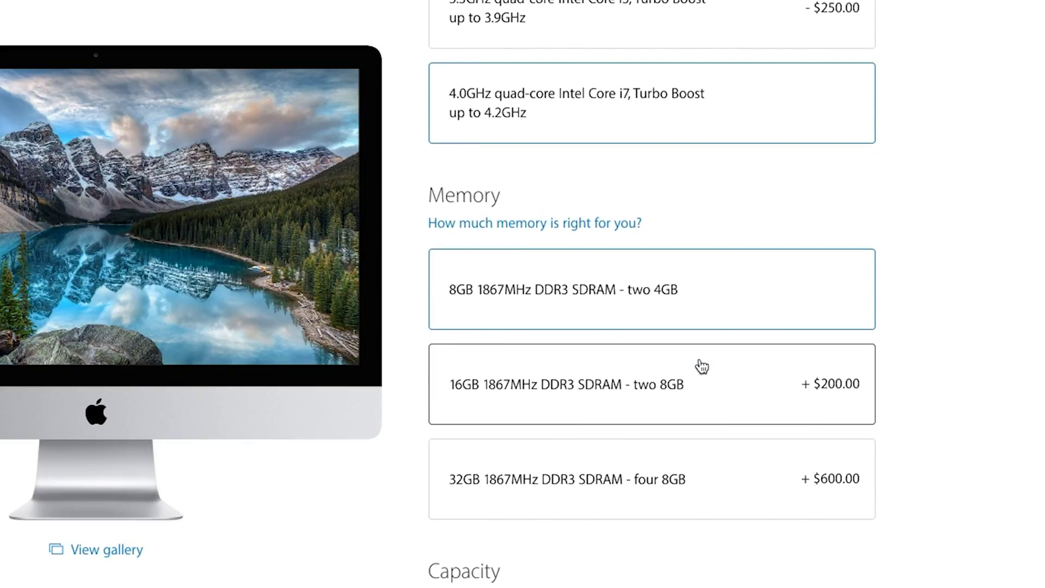
pyautogui.scroll(-2, 702, 376)
pyautogui.scroll(-1, 707, 384)
pyautogui.click(710, 384)
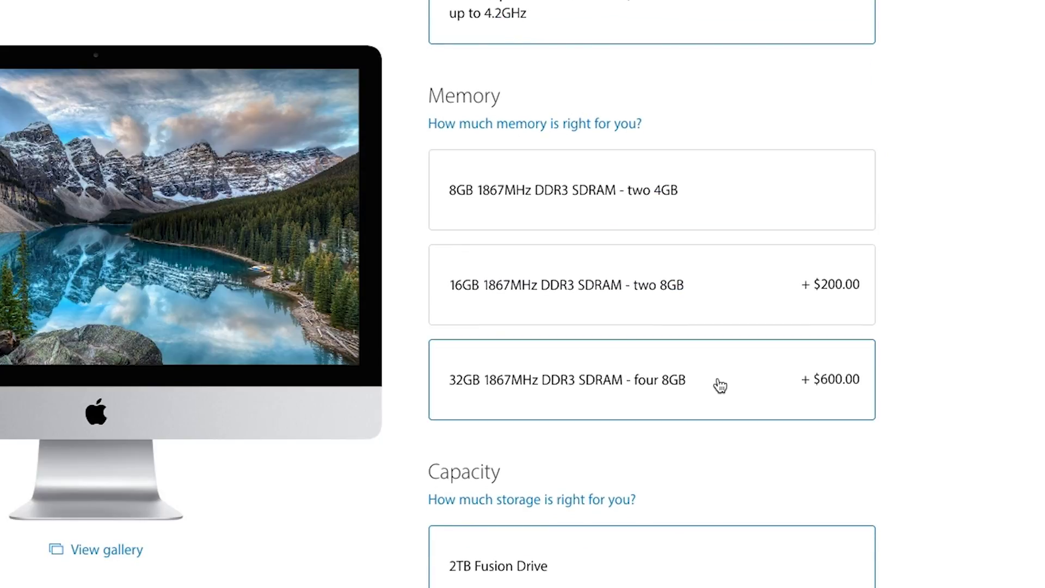
pyautogui.scroll(-3, 716, 385)
pyautogui.scroll(-4, 719, 386)
pyautogui.scroll(-2, 719, 385)
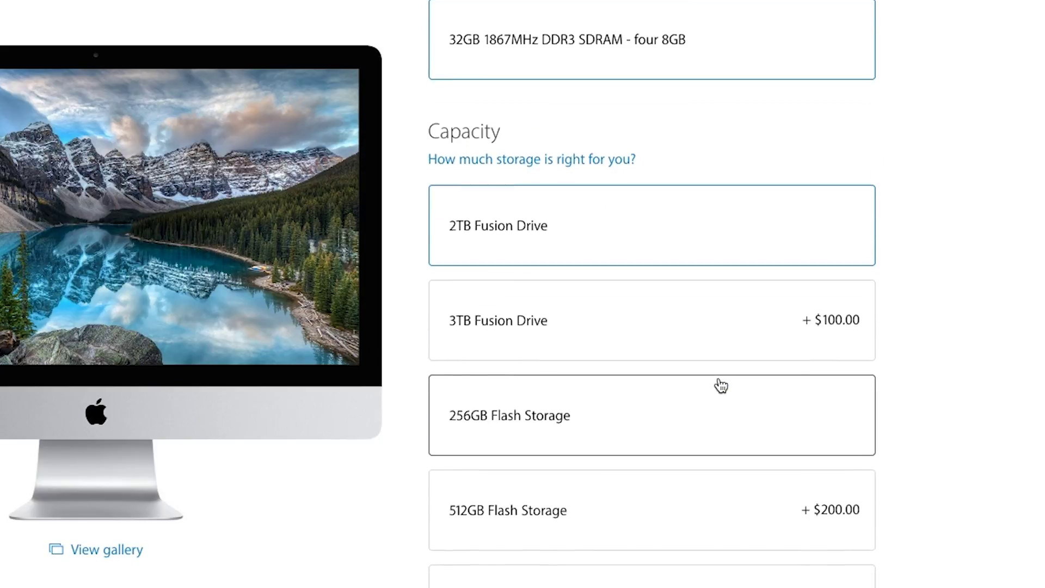
pyautogui.scroll(-4, 721, 389)
pyautogui.scroll(-2, 721, 389)
pyautogui.click(722, 389)
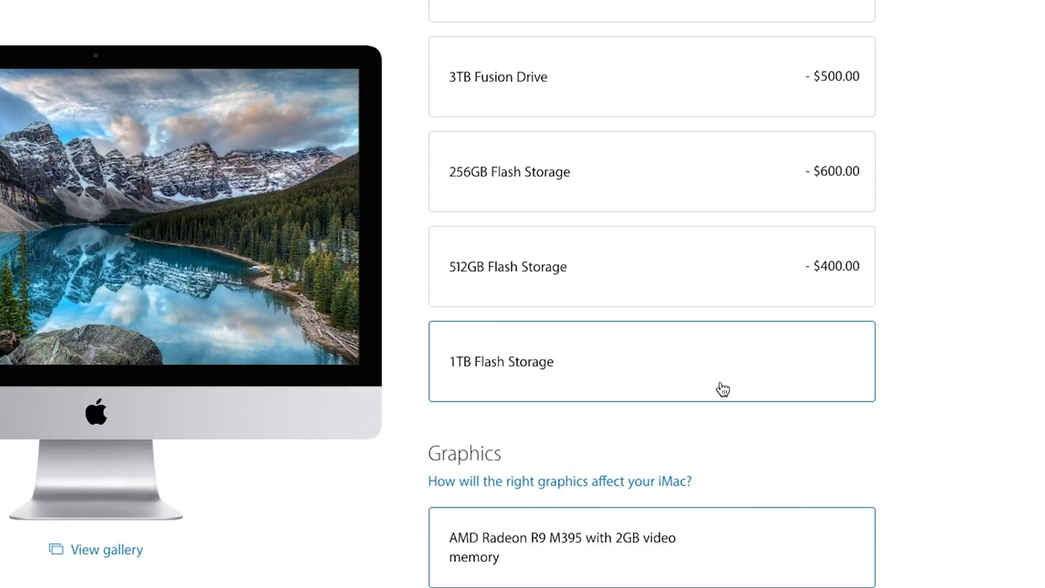
pyautogui.scroll(-3, 722, 388)
pyautogui.scroll(-3, 723, 388)
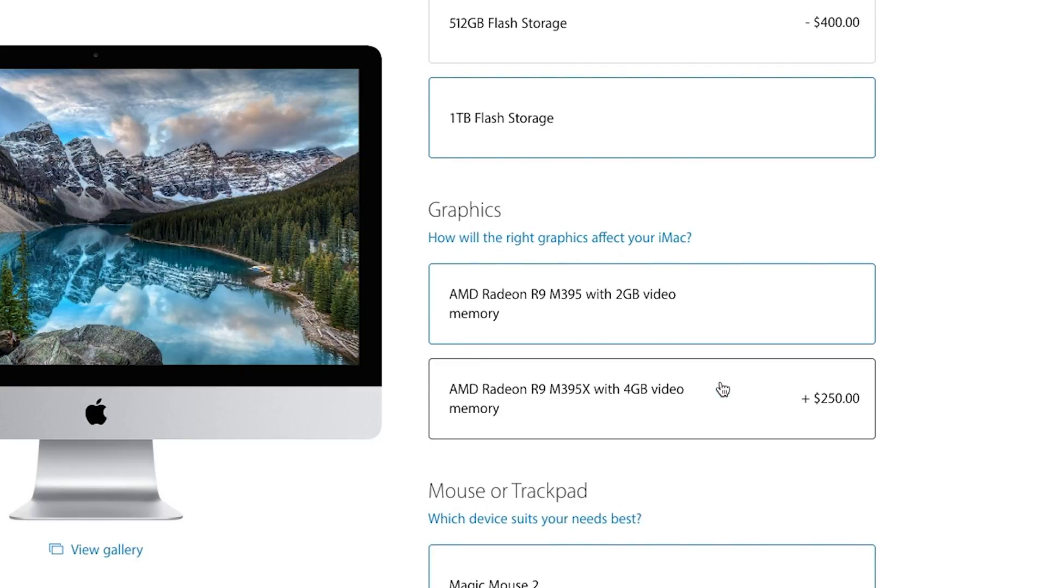
pyautogui.click(723, 389)
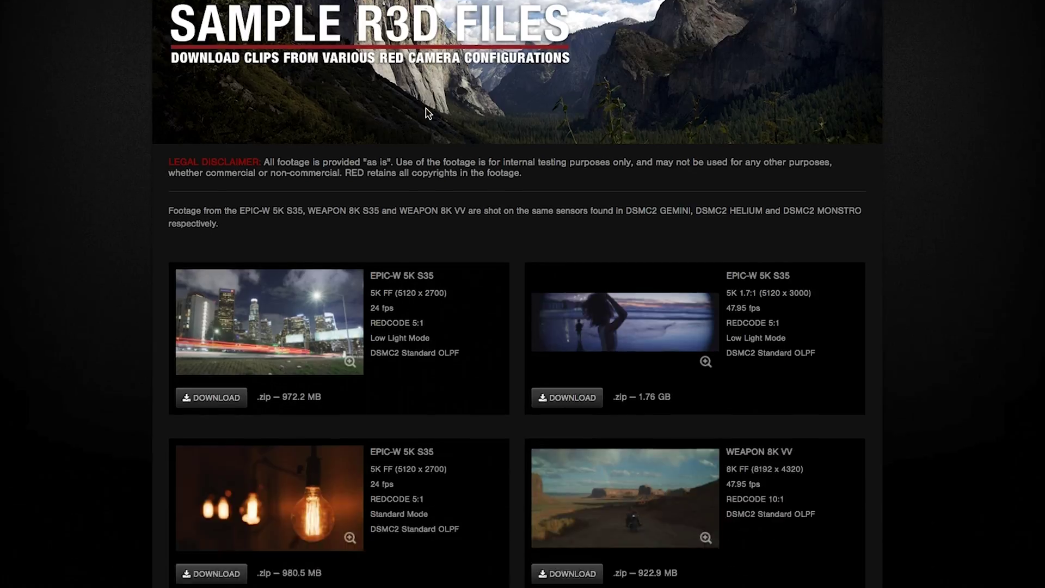
pyautogui.scroll(-5, 425, 109)
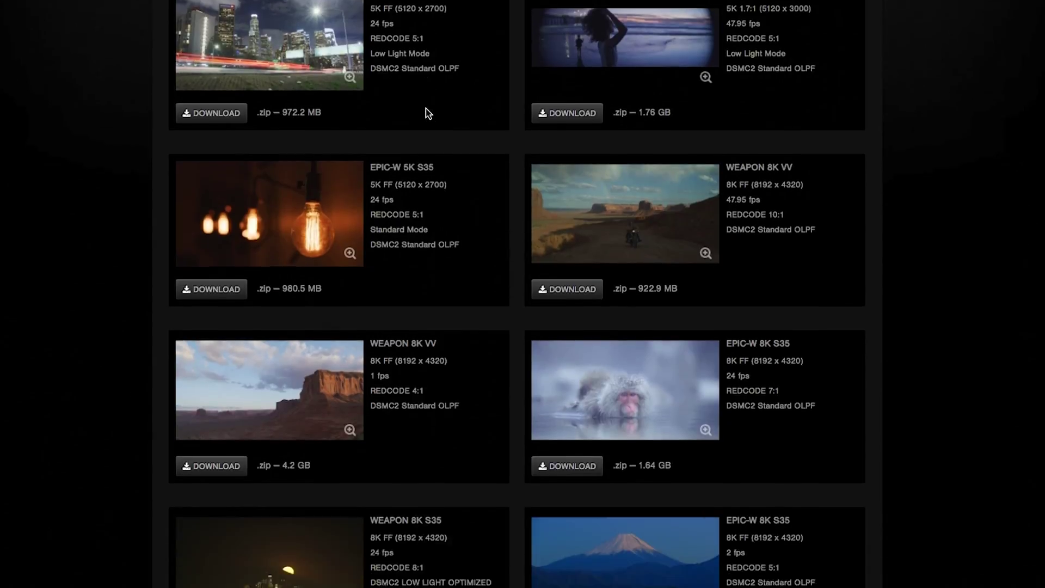
pyautogui.scroll(-2, 524, 280)
# - Download the snow monkey EPIC-W 8K, low-light city skyline and shark 8K sample clips
pyautogui.click(569, 352)
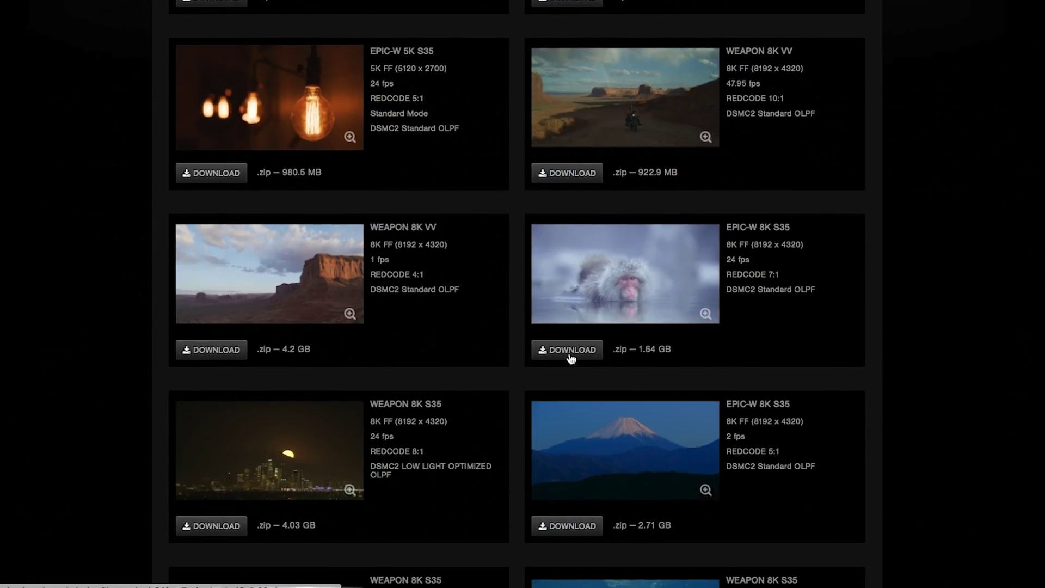
pyautogui.scroll(-1, 392, 393)
pyautogui.click(219, 435)
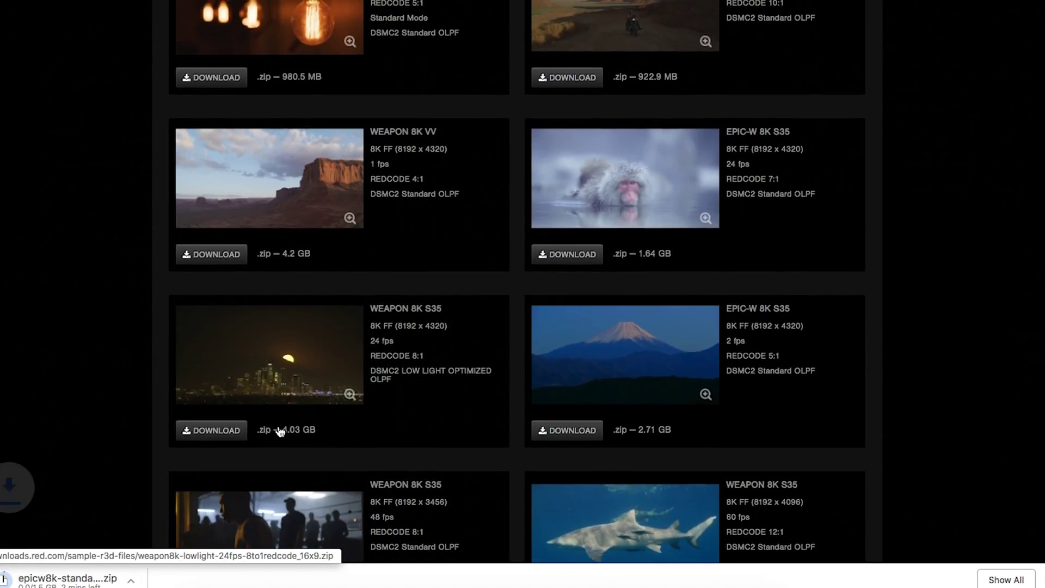
pyautogui.scroll(-3, 698, 399)
pyautogui.click(568, 411)
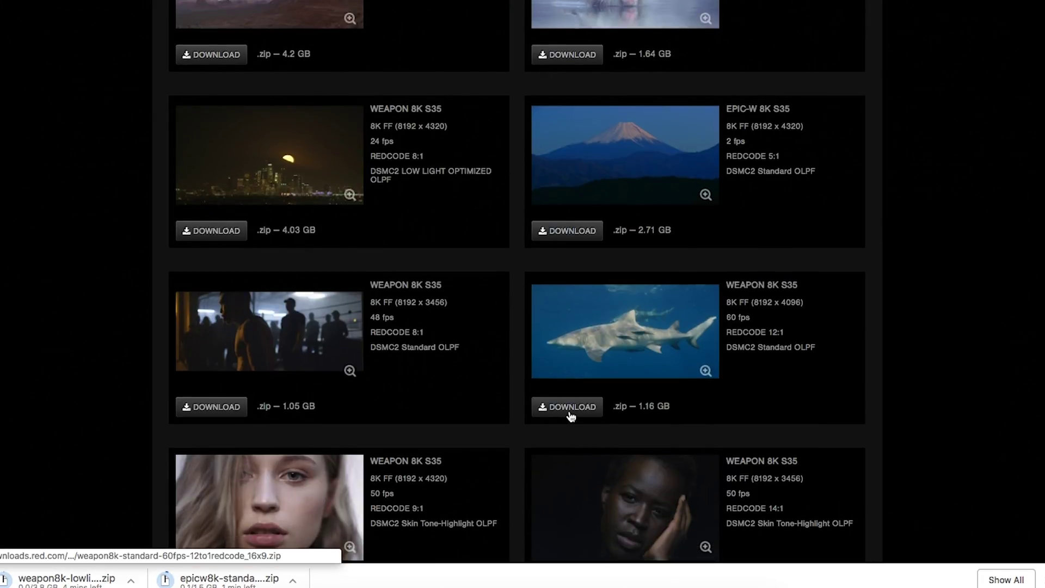